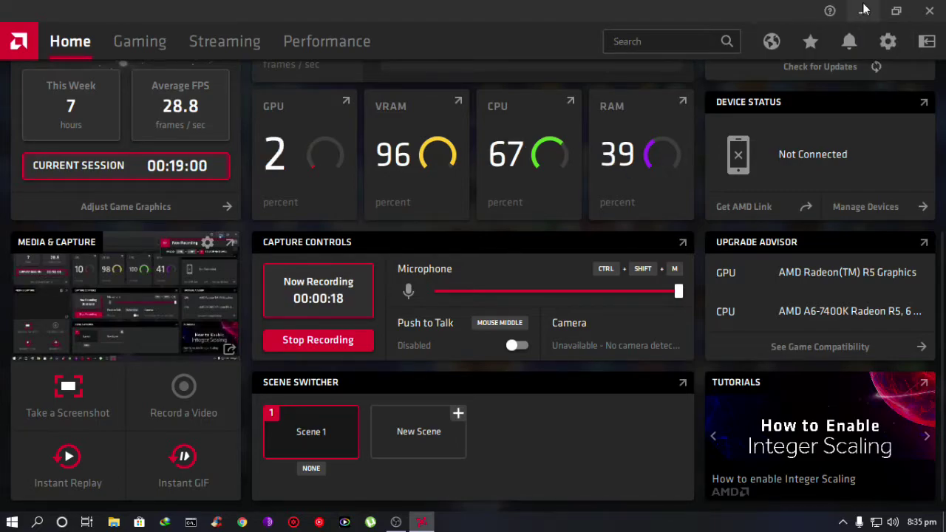
Switch to OBS Studio, open its output settings and choose the Advanced output mode
left_click(863, 15)
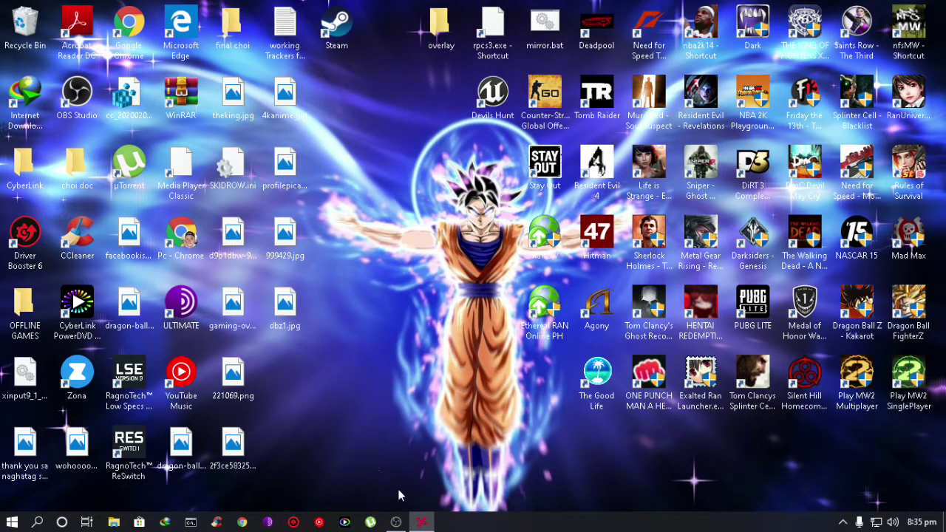
left_click(396, 522)
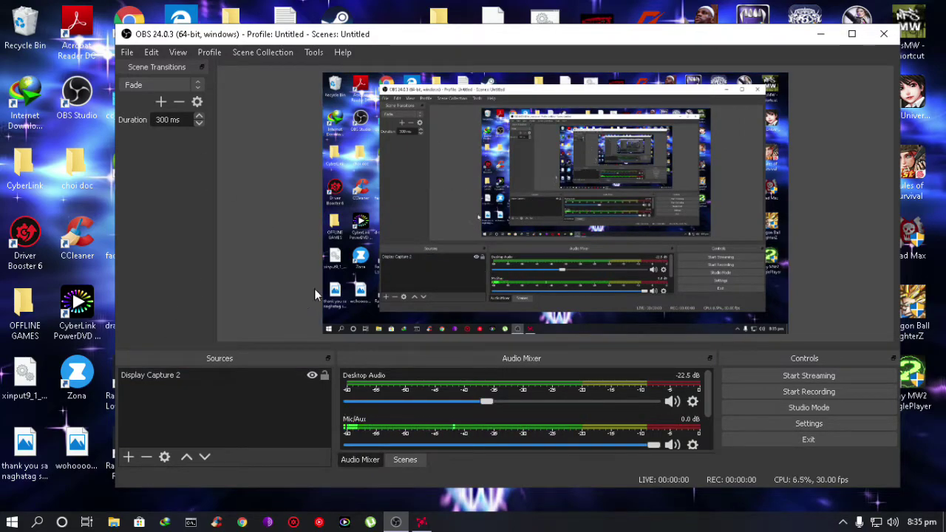
left_click(788, 424)
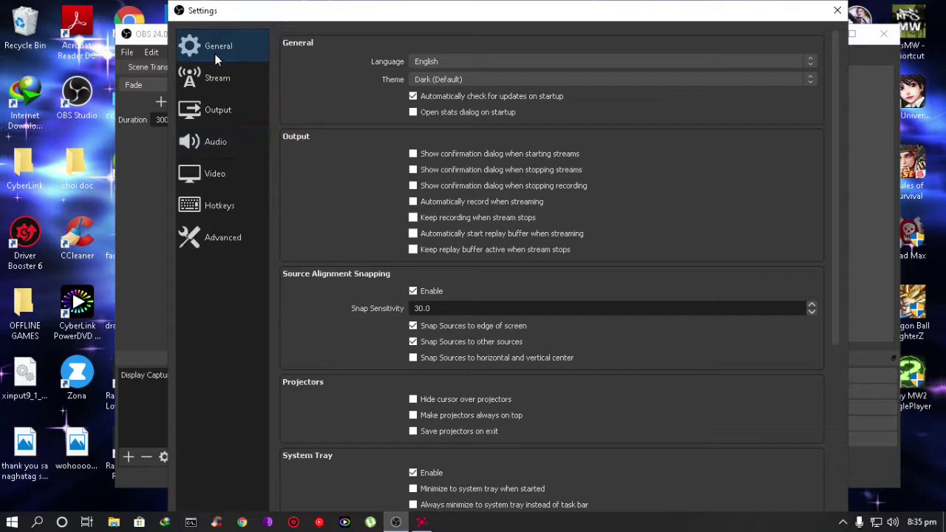
left_click(210, 110)
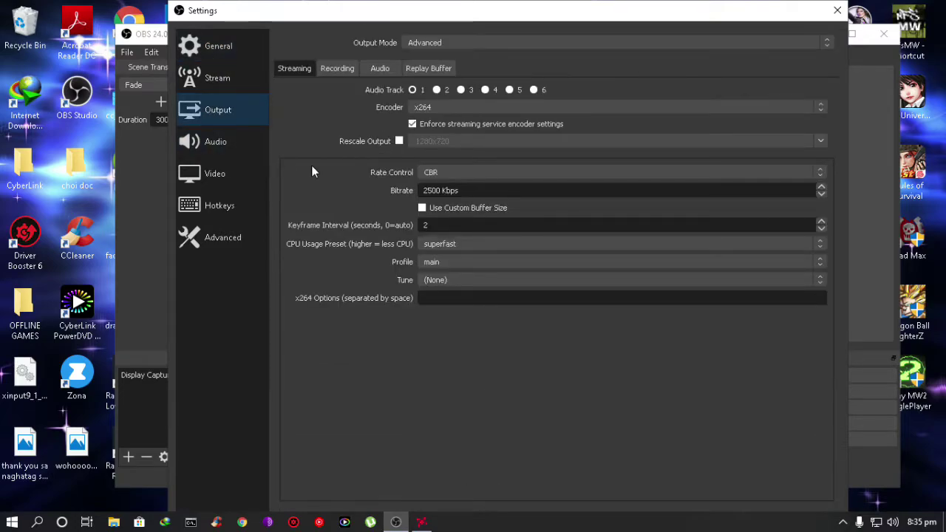
left_click(463, 42)
left_click(444, 61)
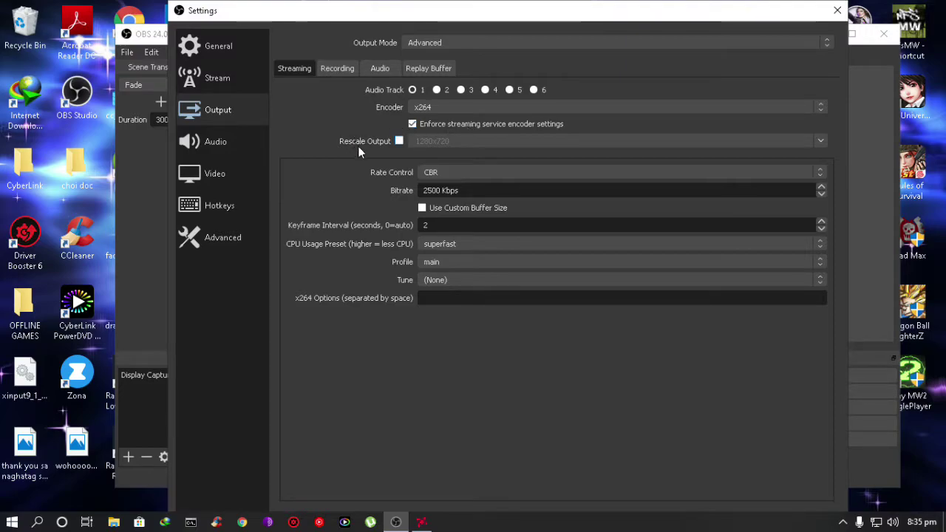
Enable rescaled streaming output at 1280x720 and set the rate control to CBR
left_click(399, 142)
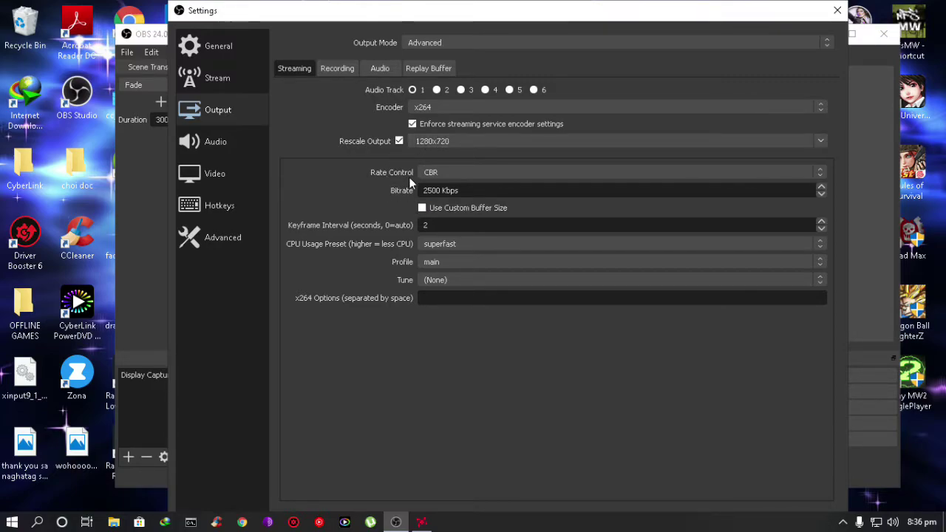
left_click(468, 173)
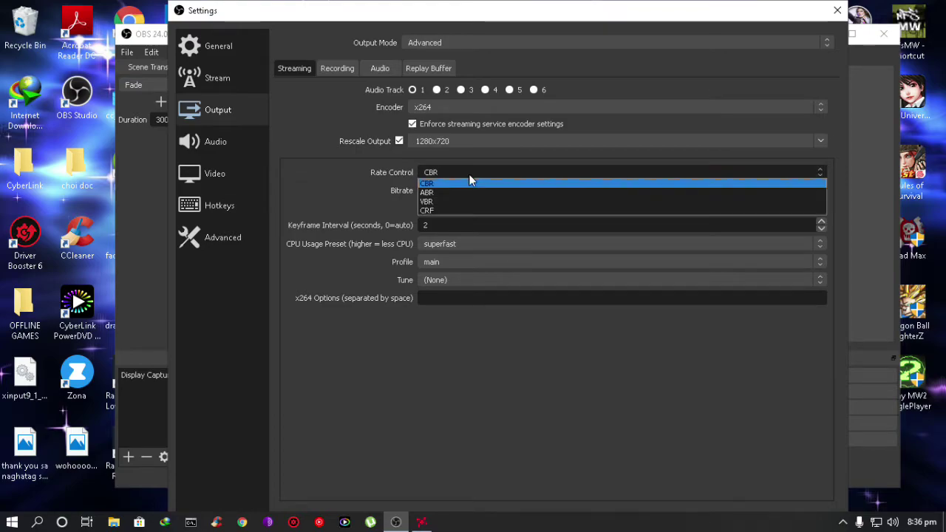
left_click(431, 184)
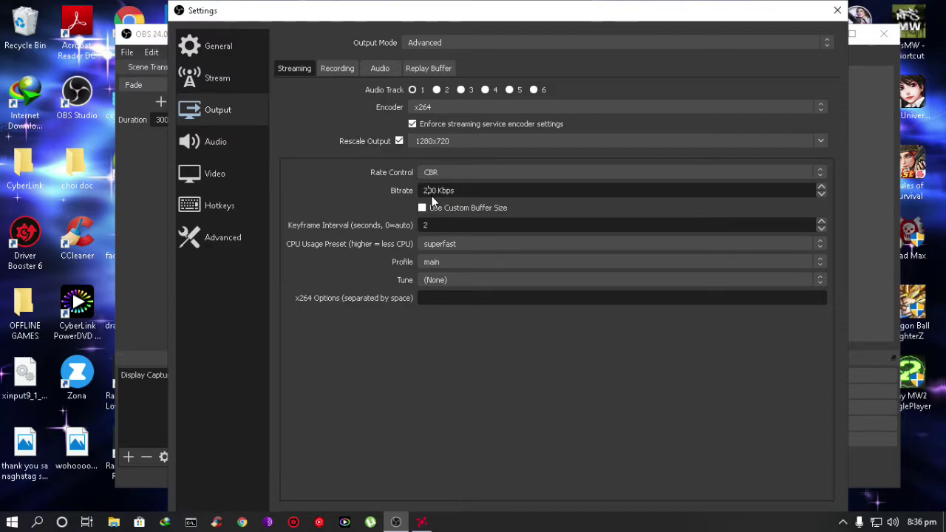
Set the streaming bitrate to 2500 Kbps and the keyframe interval to 2 seconds
scroll(431, 195, "up", 4)
key("BackSpace")
key("BackSpace")
type("30")
key("BackSpace")
key("BackSpace")
type("25")
left_click(821, 230)
left_click(821, 222)
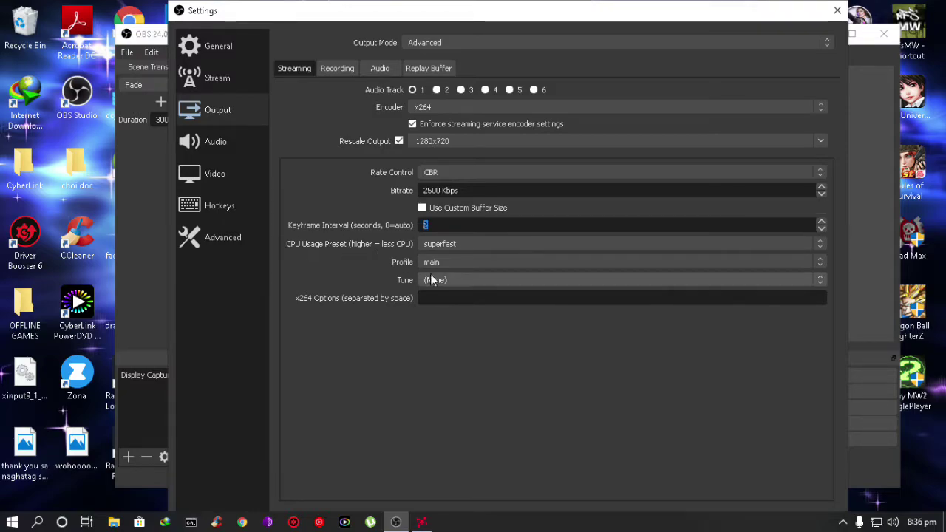
Set the x264 encoder's CPU usage preset to superfast and profile to main, with Tune at (None)
left_click(484, 244)
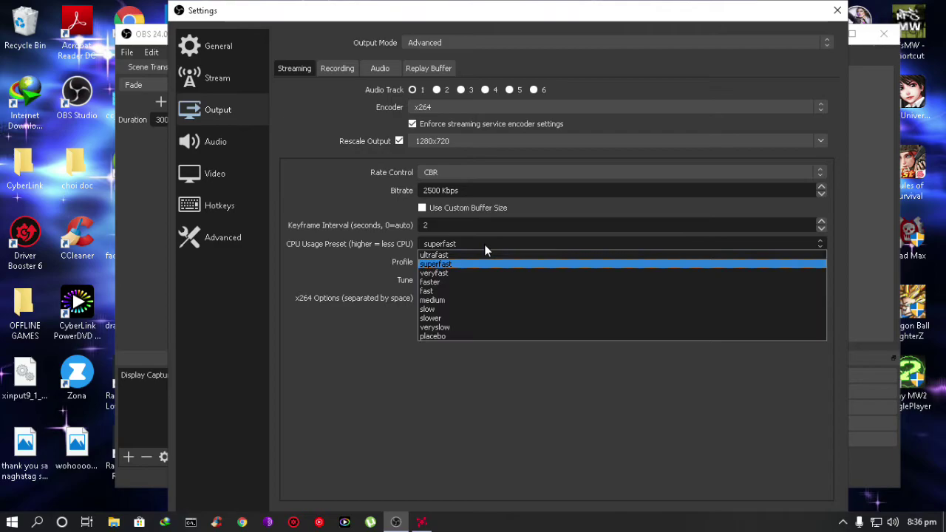
left_click(442, 265)
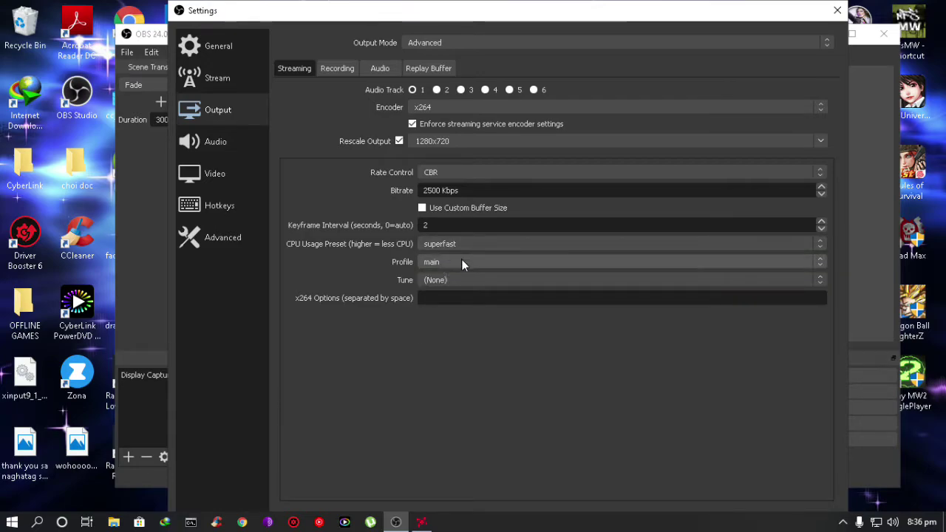
left_click(454, 262)
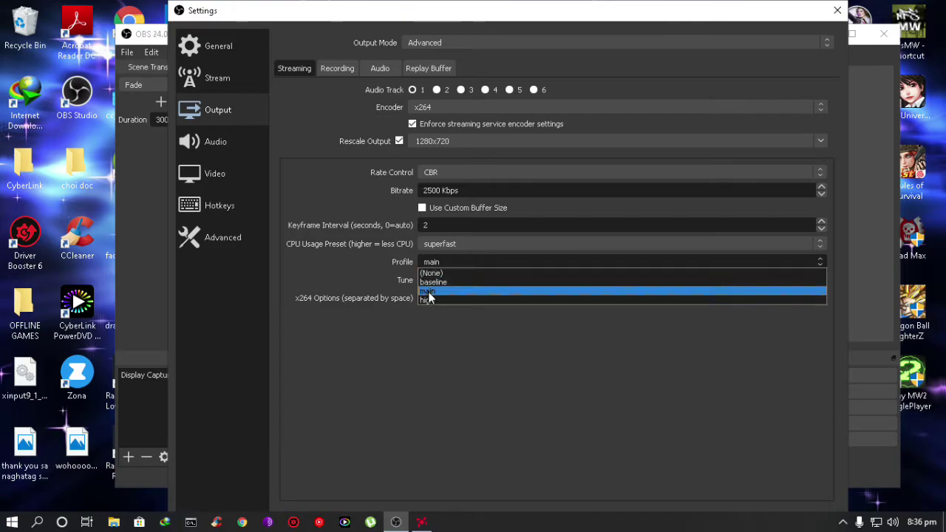
left_click(429, 292)
left_click(448, 279)
left_click(452, 277)
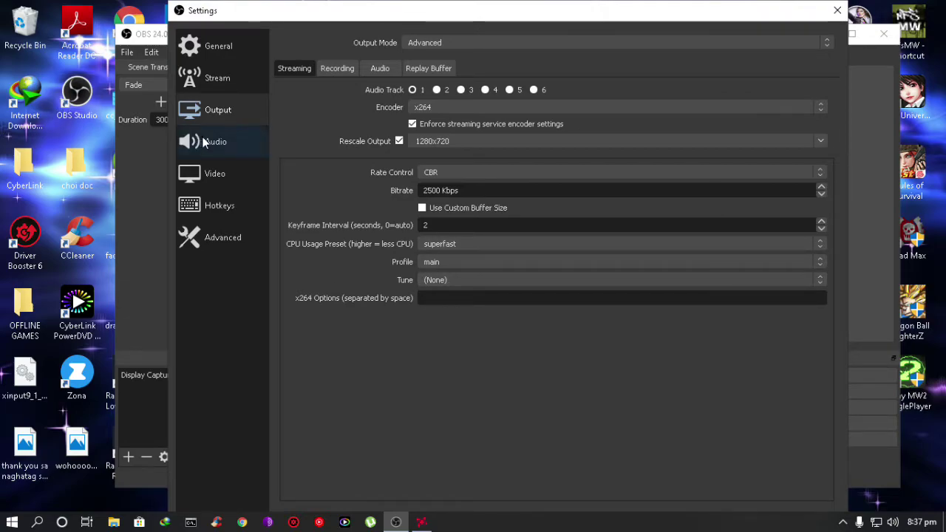
Set the output (scaled) resolution to 1280x720 in the video settings
left_click(208, 179)
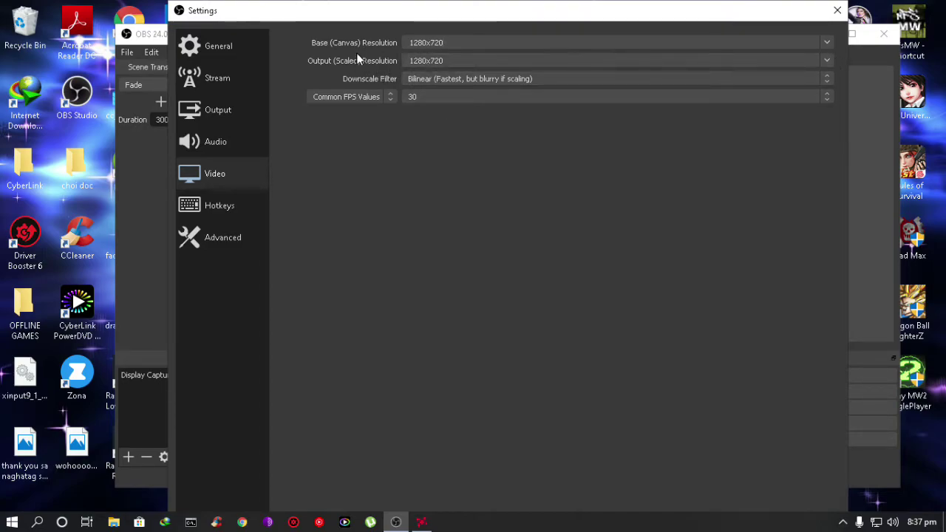
left_click(827, 61)
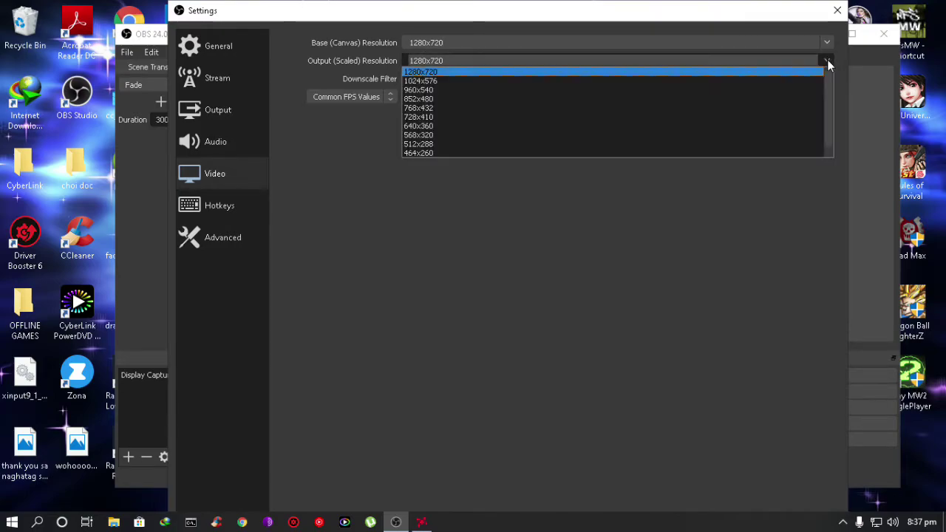
left_click(471, 74)
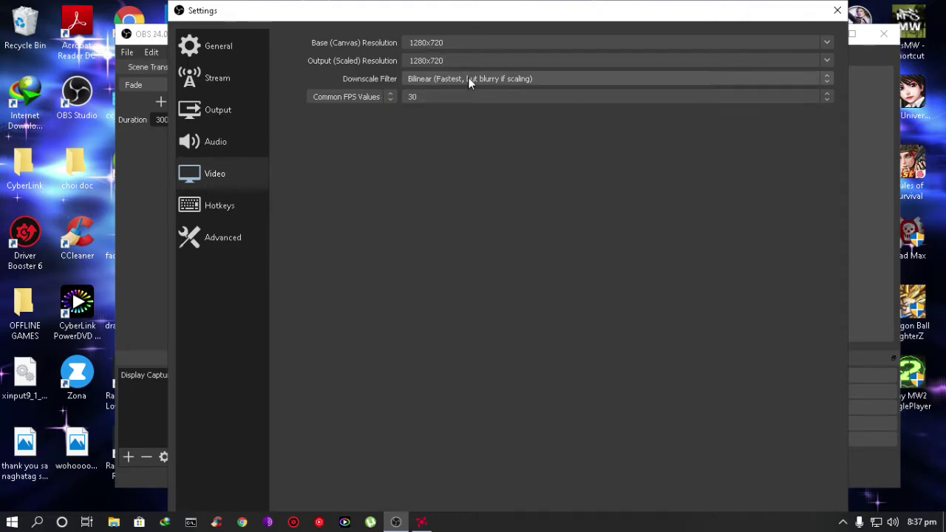
Set the downscale filter to Bilinear (Fastest, but blurry if scaling) and the common FPS value to 30
left_click(825, 79)
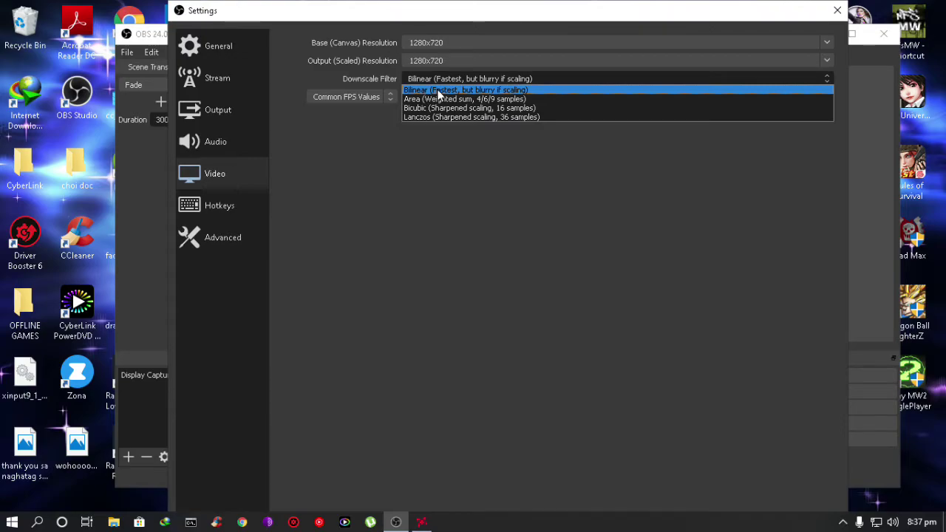
left_click(489, 90)
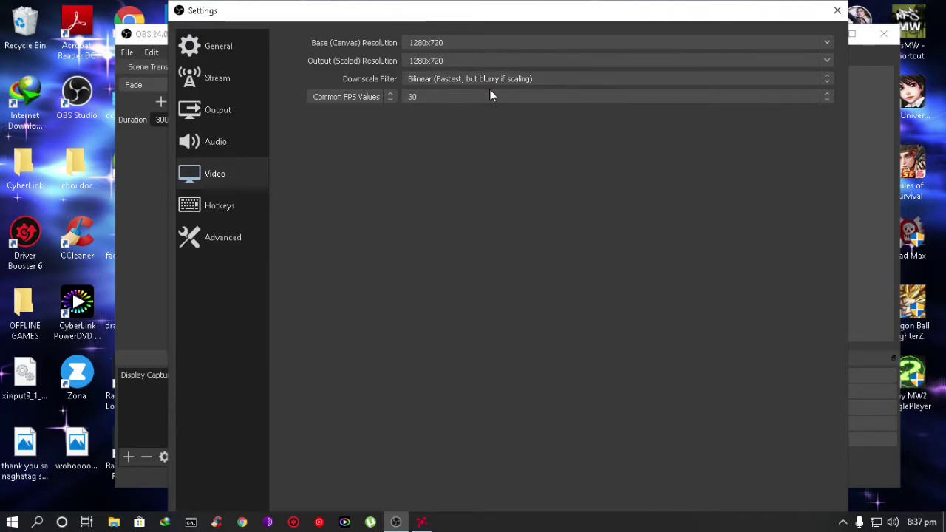
left_click(829, 86)
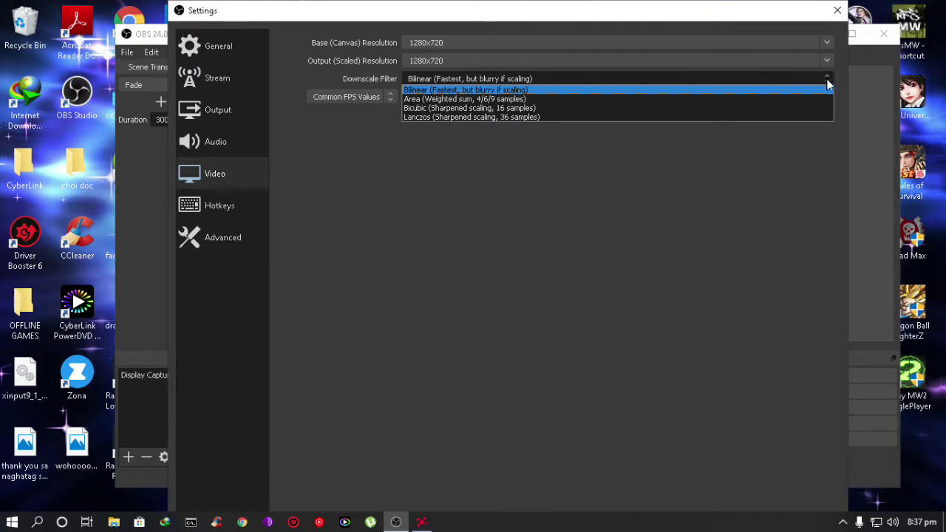
left_click(827, 82)
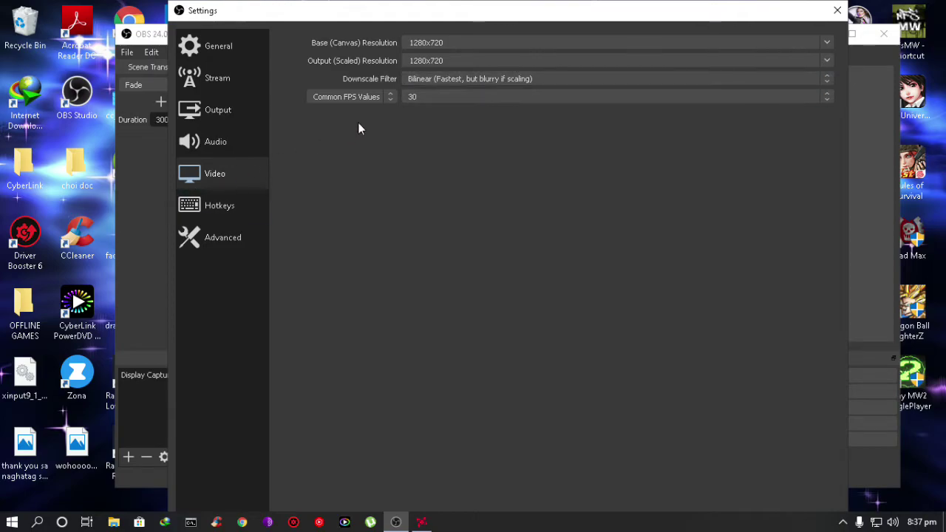
left_click(504, 96)
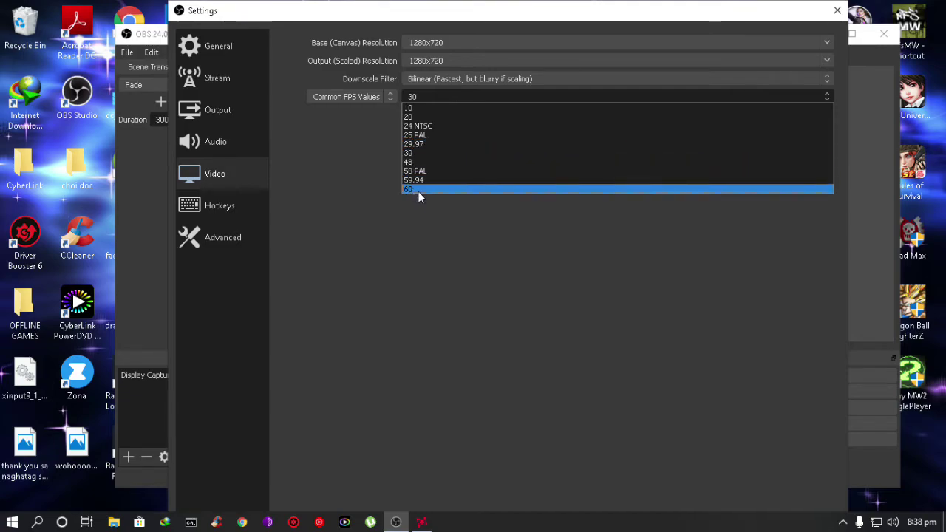
left_click(406, 155)
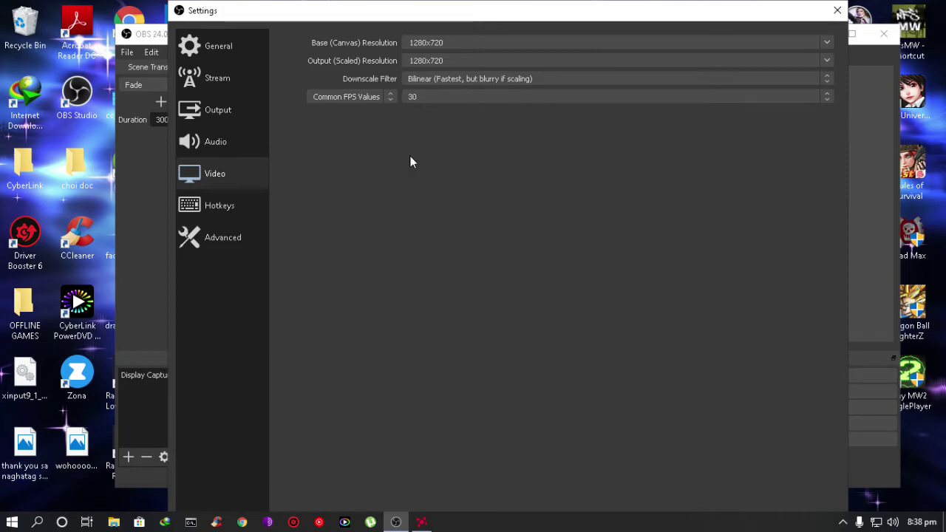
Keep the process priority at High in the advanced settings and reposition the settings window to reach its confirmation options
left_click(218, 238)
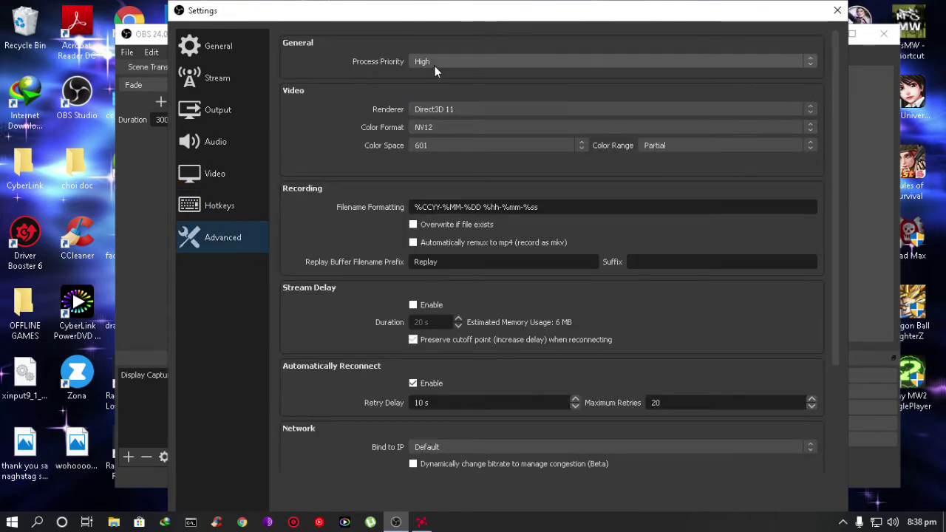
left_click(458, 65)
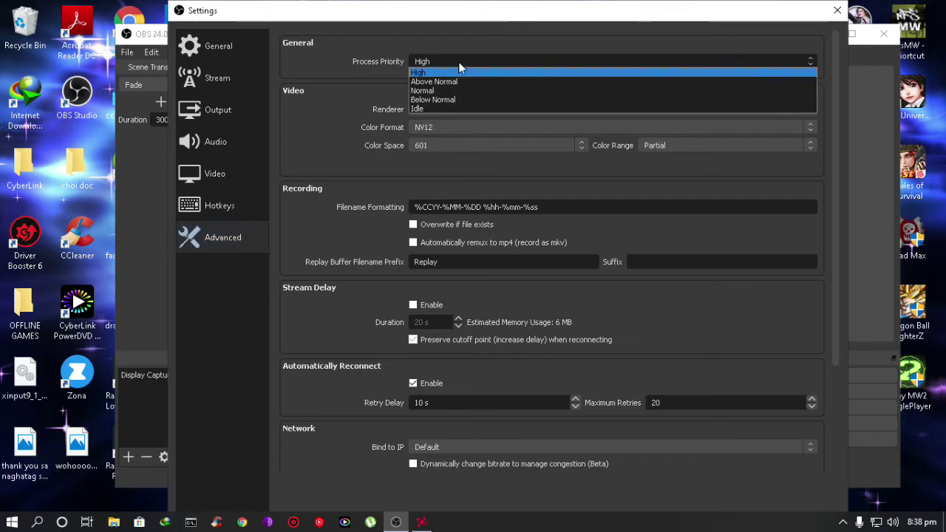
left_click(459, 65)
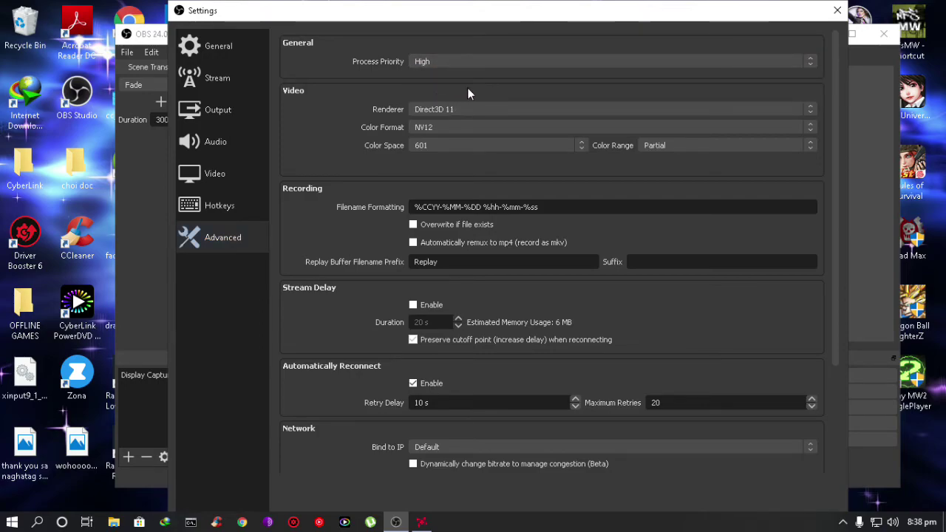
left_click_drag(507, 2, 490, 17)
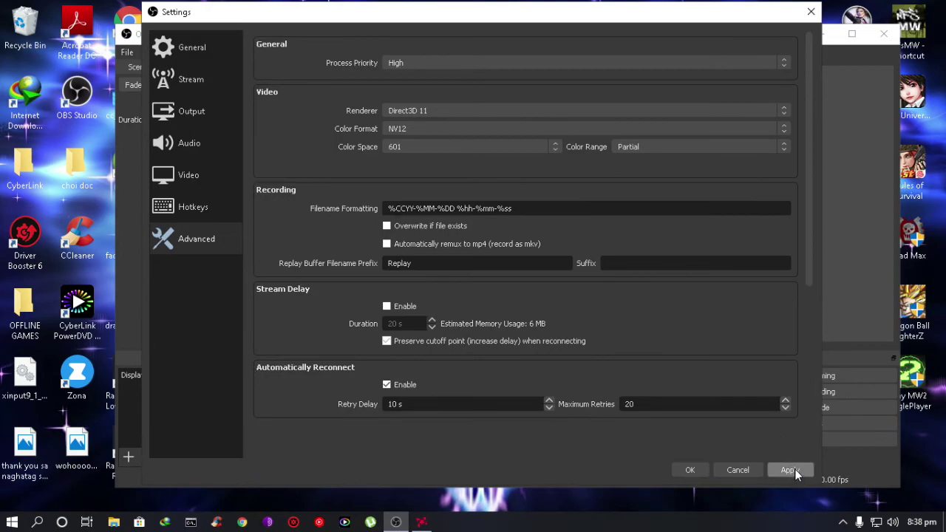